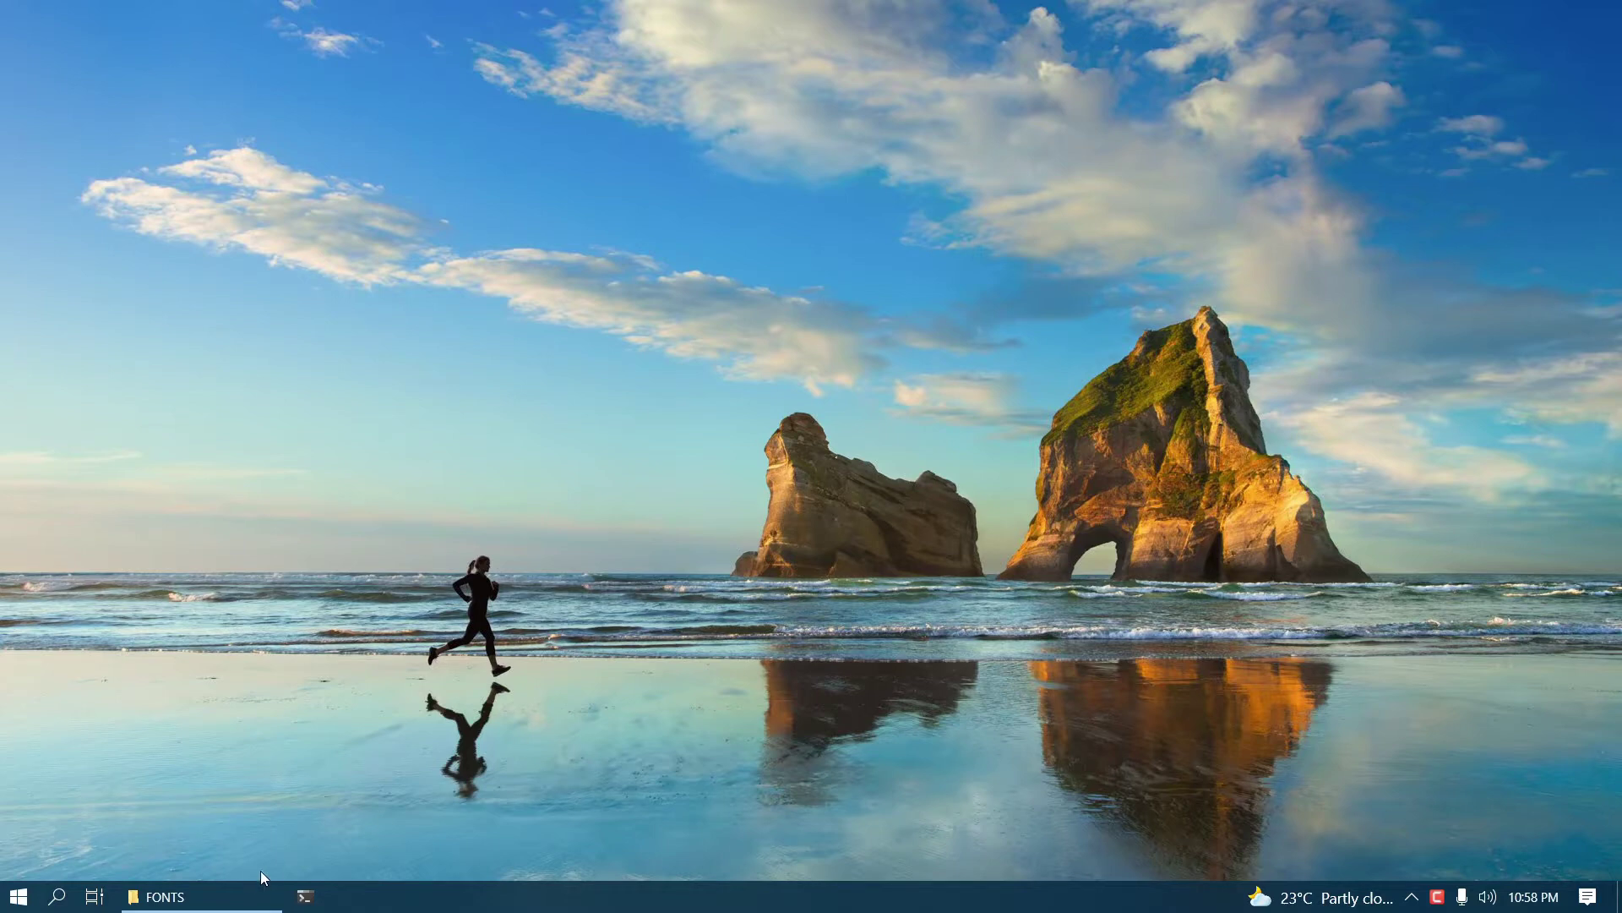
Install RoyalCrescent-G8BP.ttf for all users from the restored FONTS folder
{"action": "left_click", "coordinate": [254, 897]}
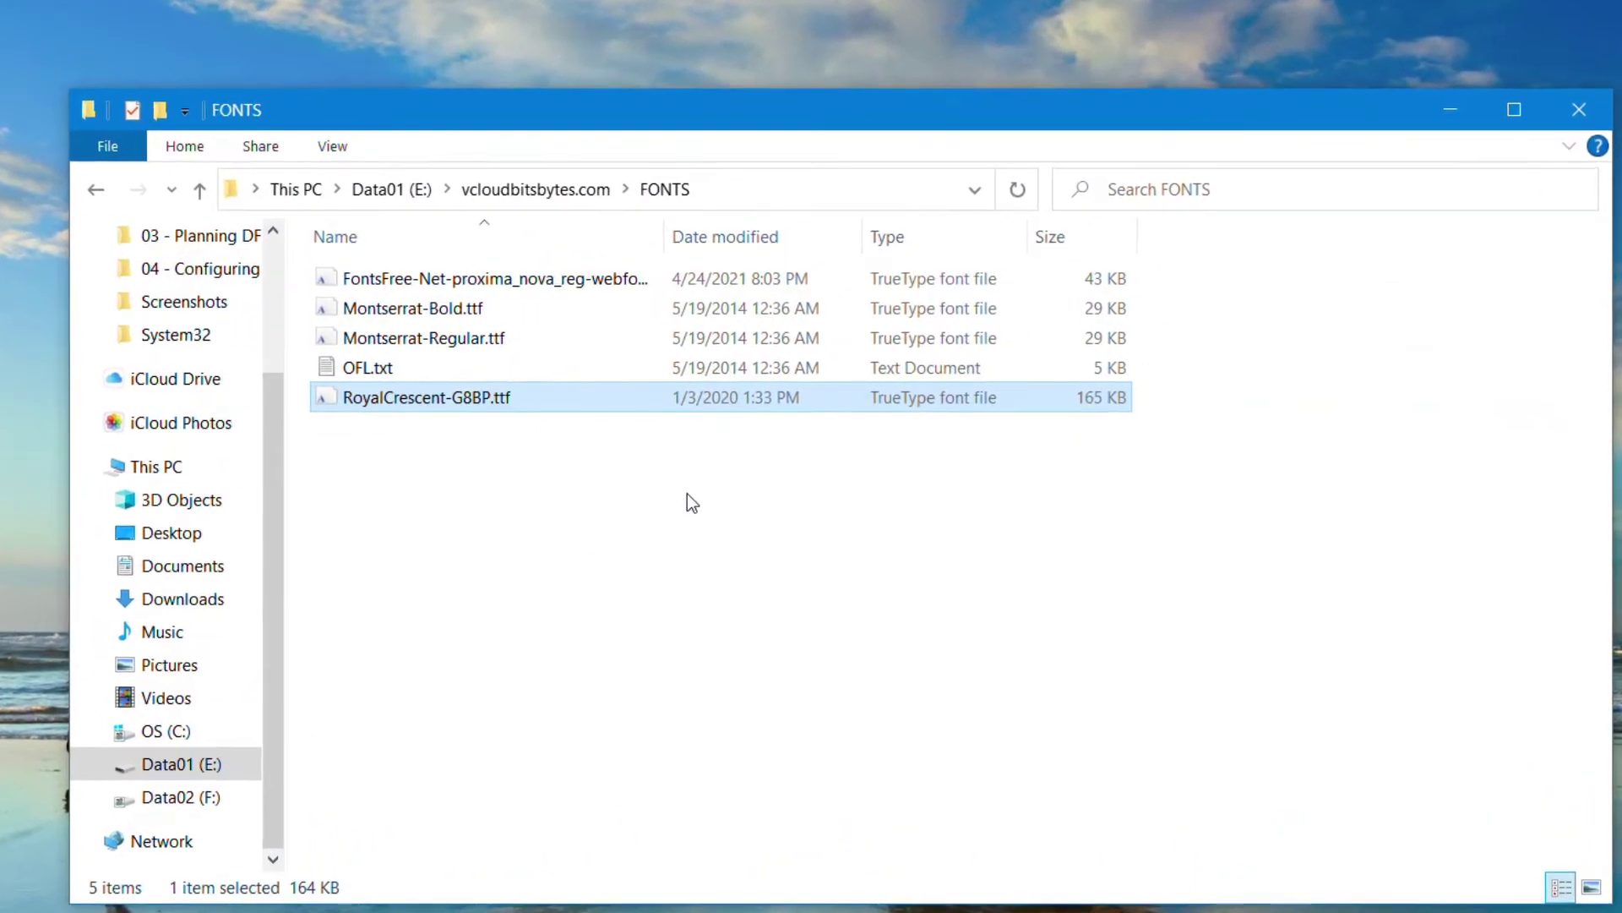
{"action": "left_click", "coordinate": [1217, 317]}
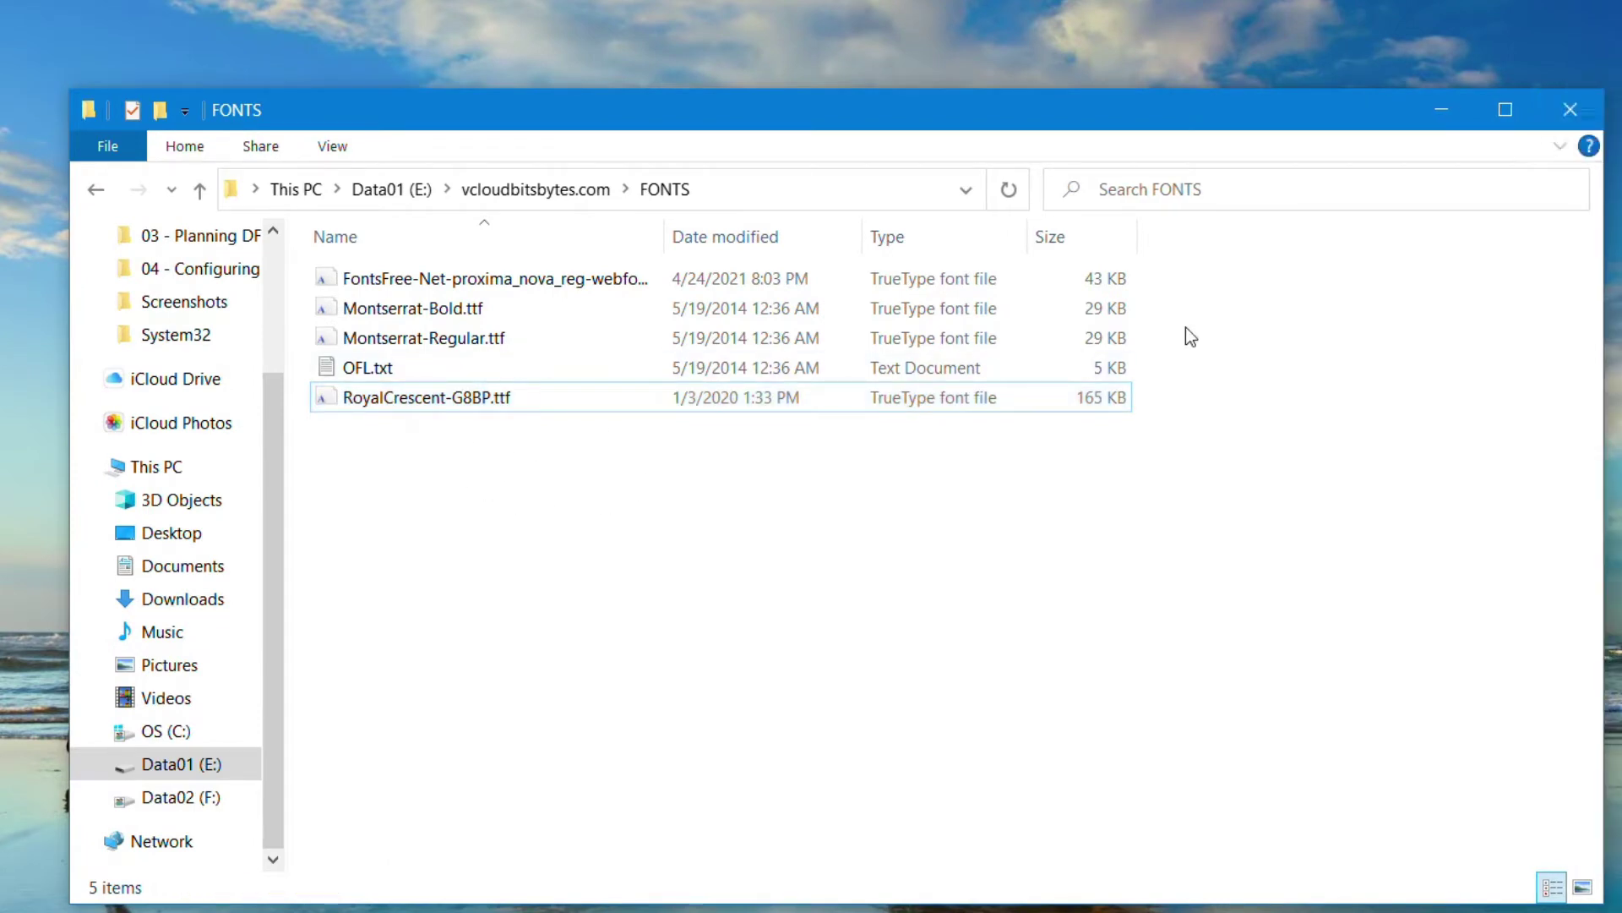
{"action": "left_click", "coordinate": [556, 402]}
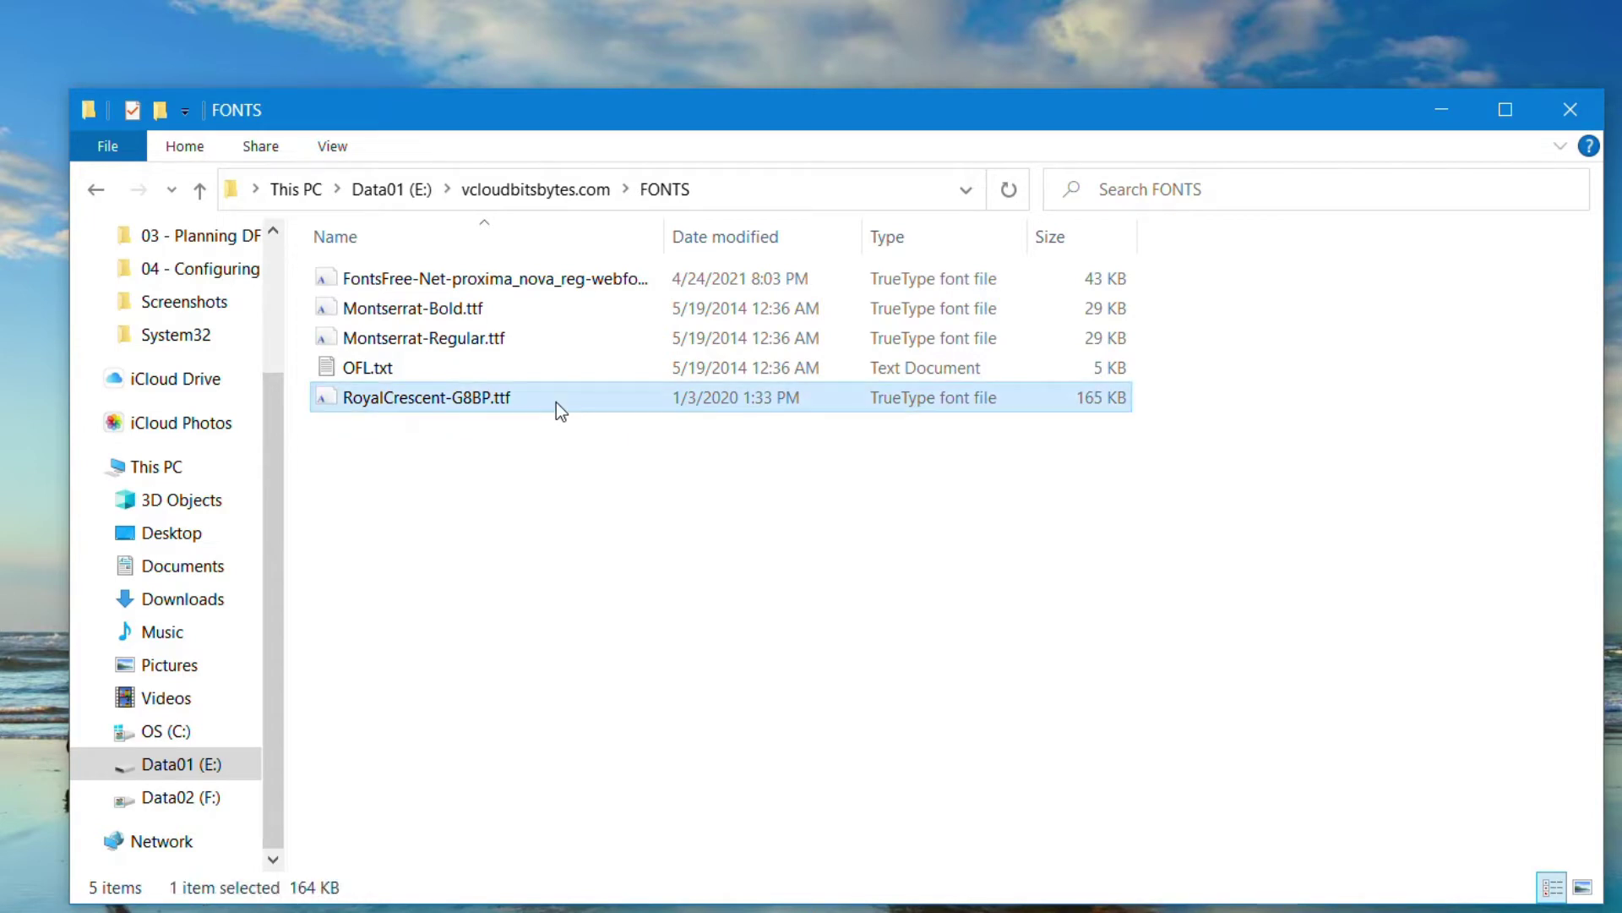
{"action": "right_click", "coordinate": [556, 402]}
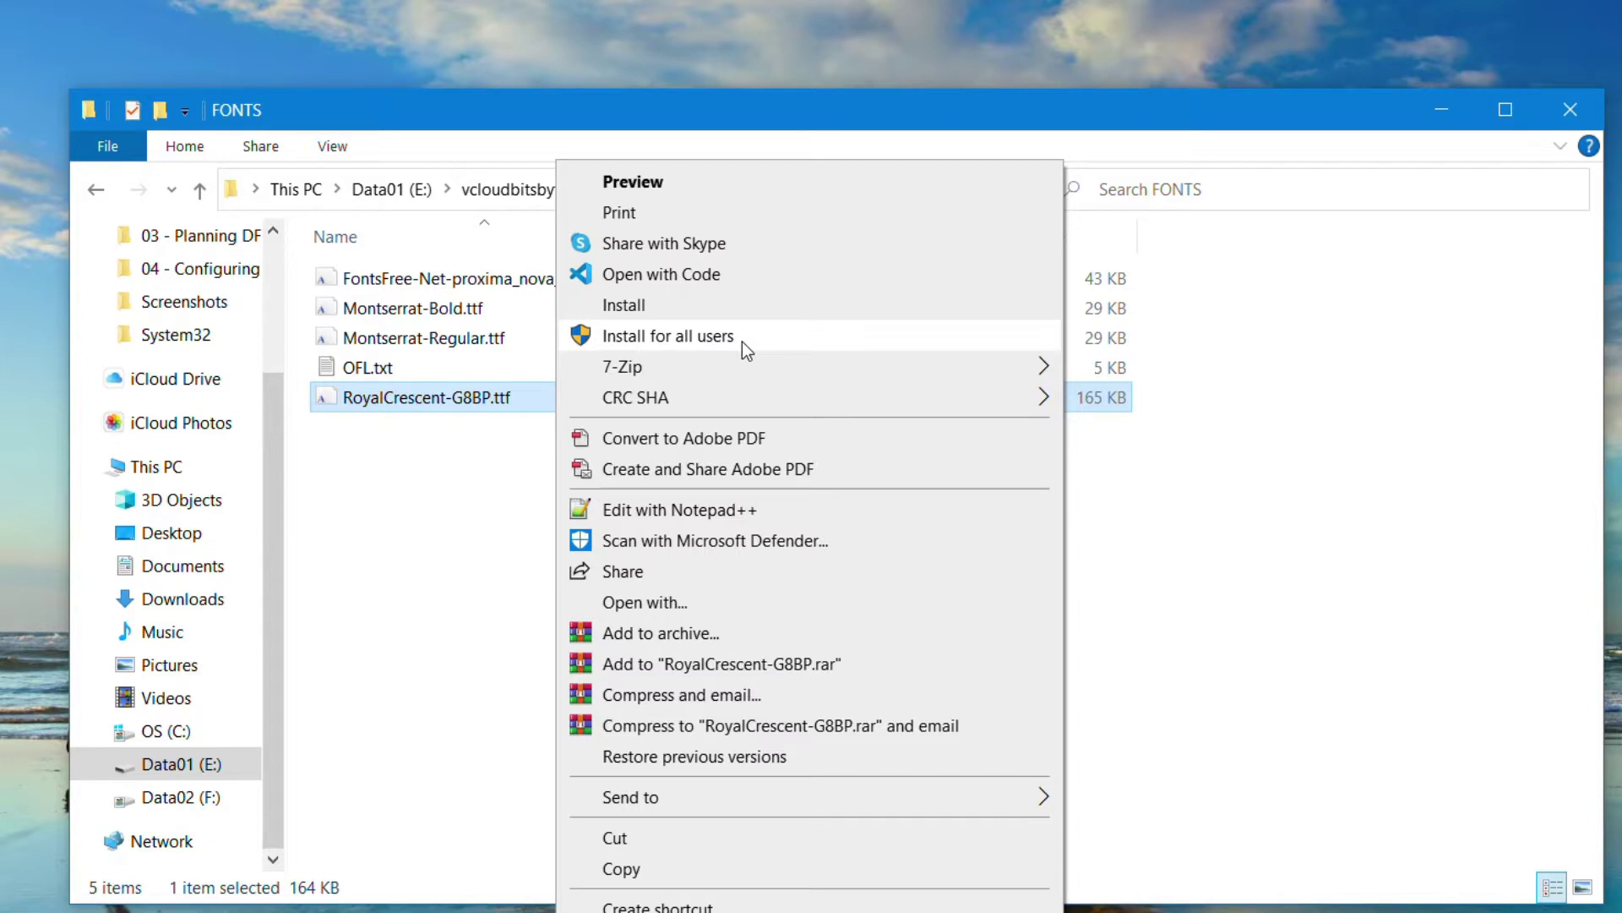
{"action": "left_click", "coordinate": [680, 304]}
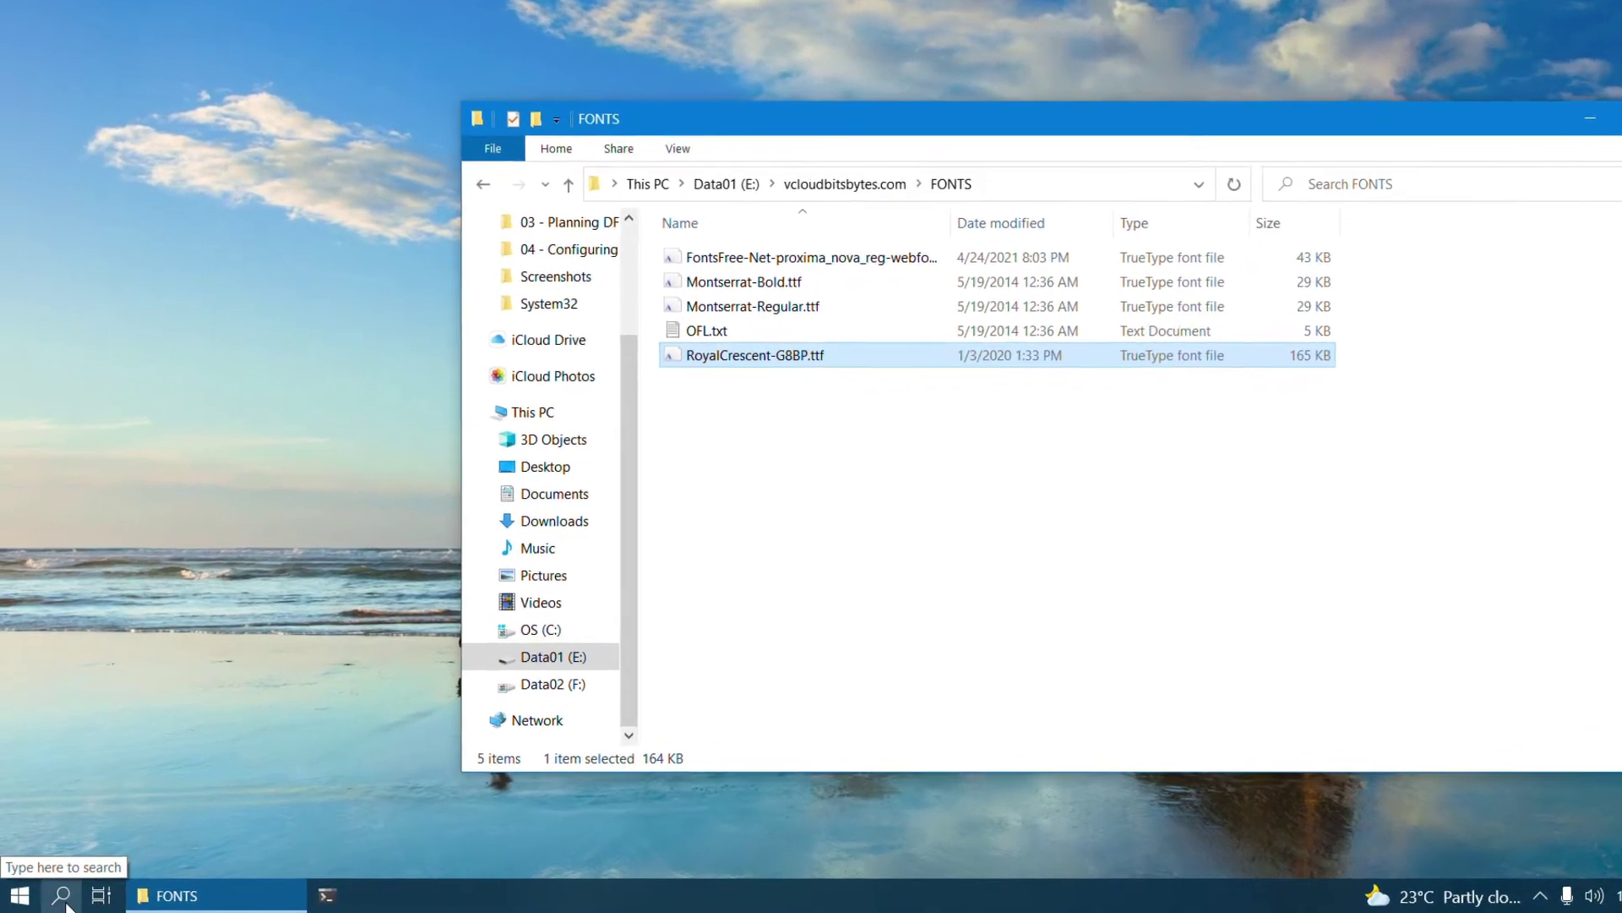
Launch Settings from Windows search and search it for 'fonts'
{"action": "left_click", "coordinate": [56, 895]}
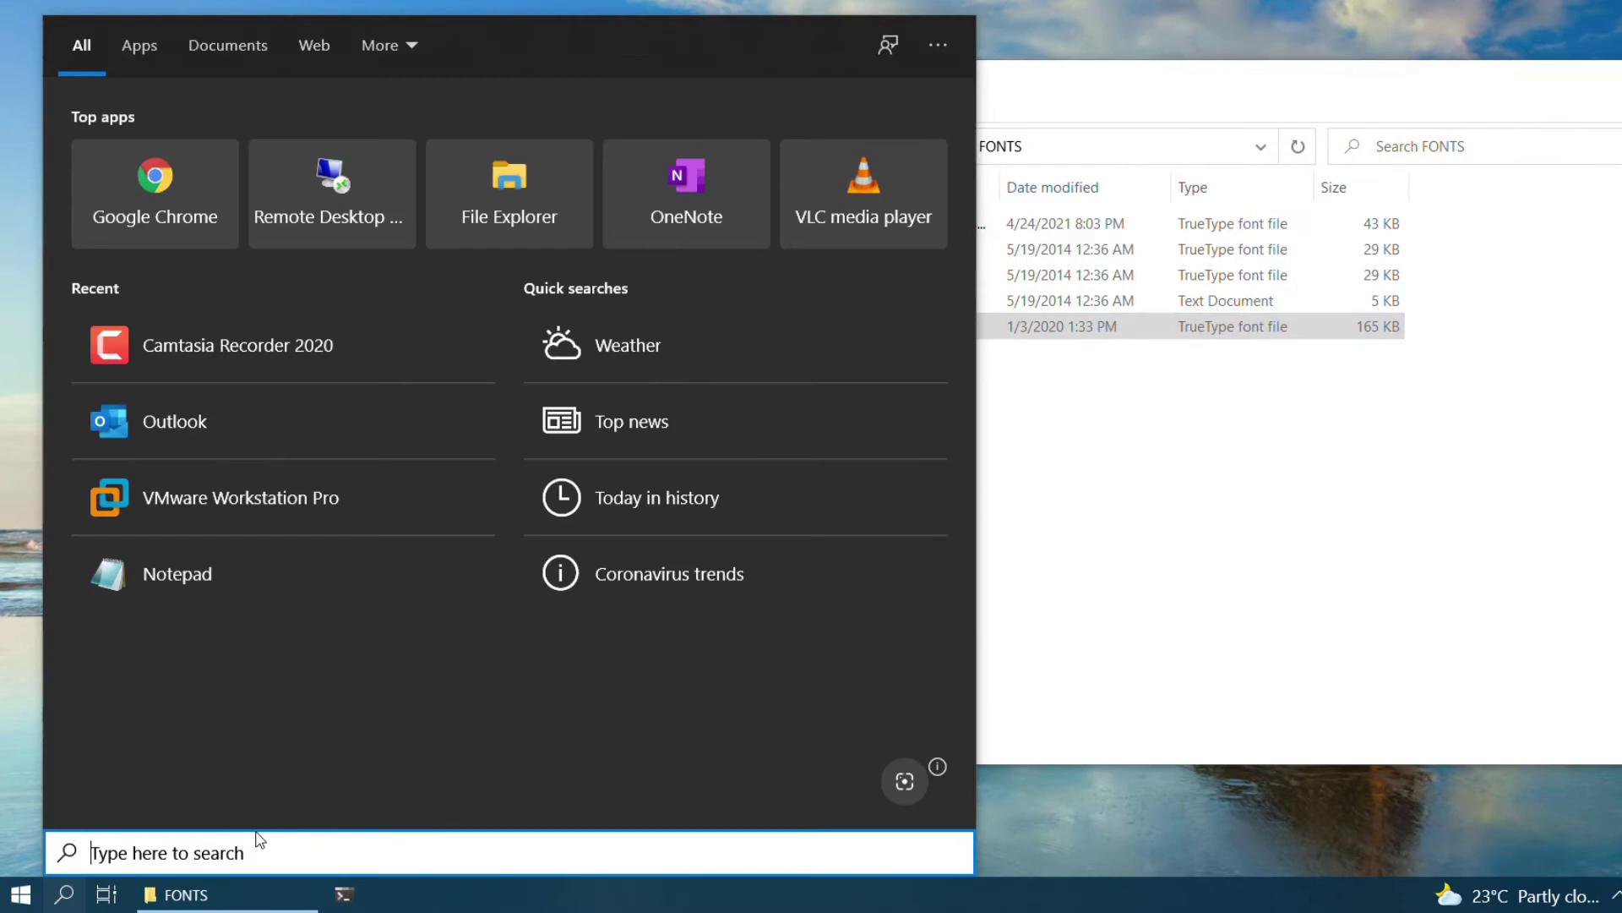
{"action": "type", "text": "settings"}
{"action": "key", "text": "Return"}
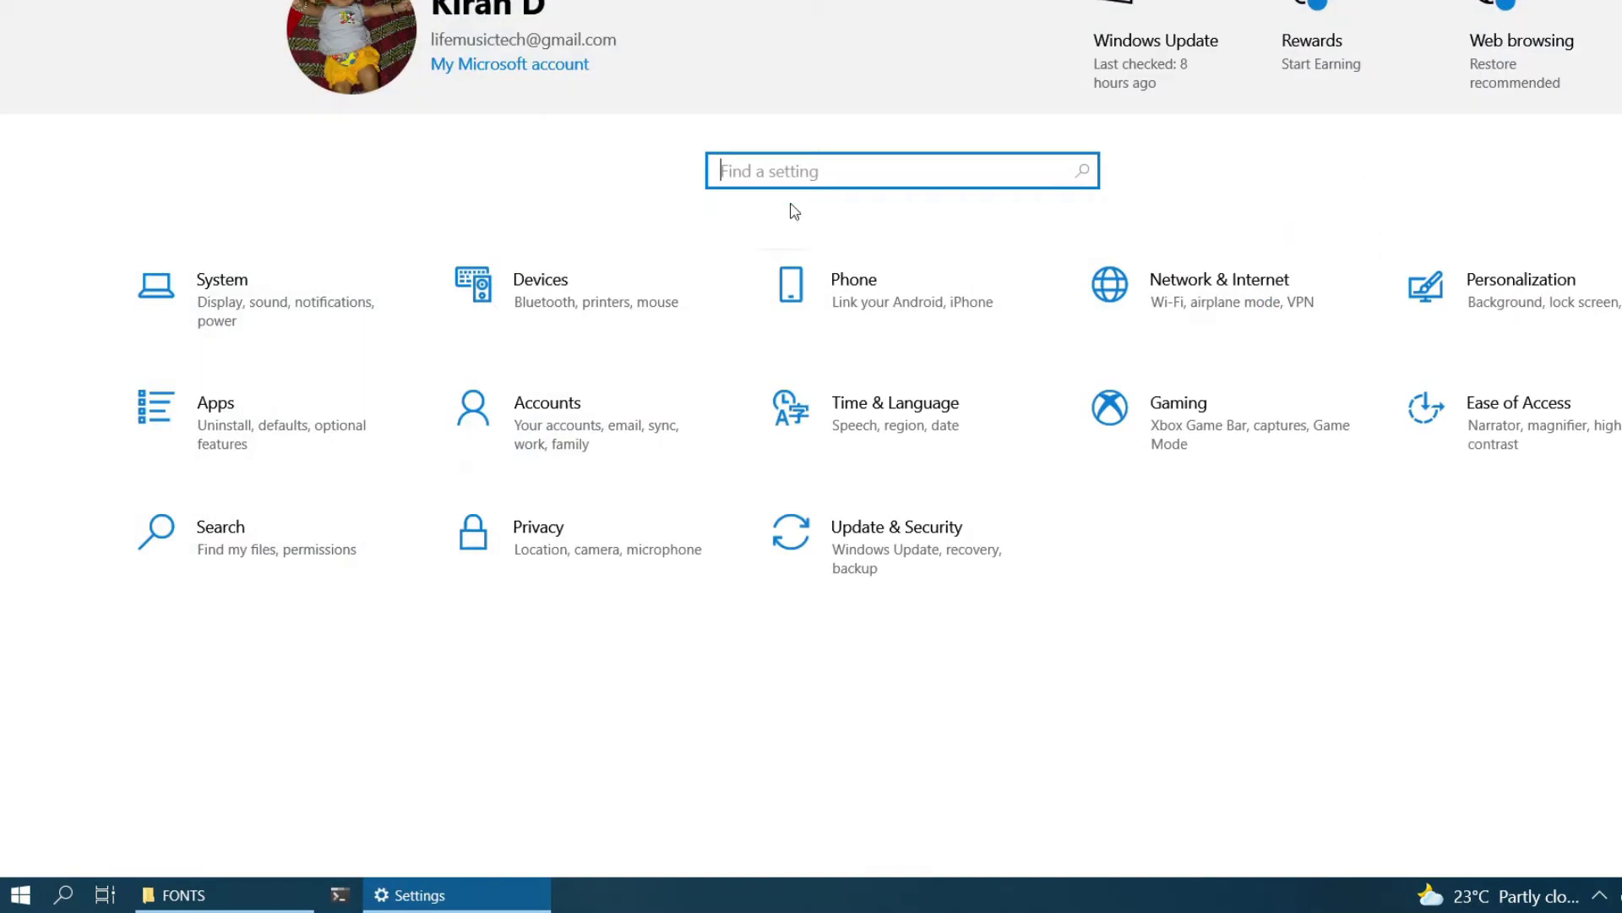
{"action": "type", "text": "fonts"}
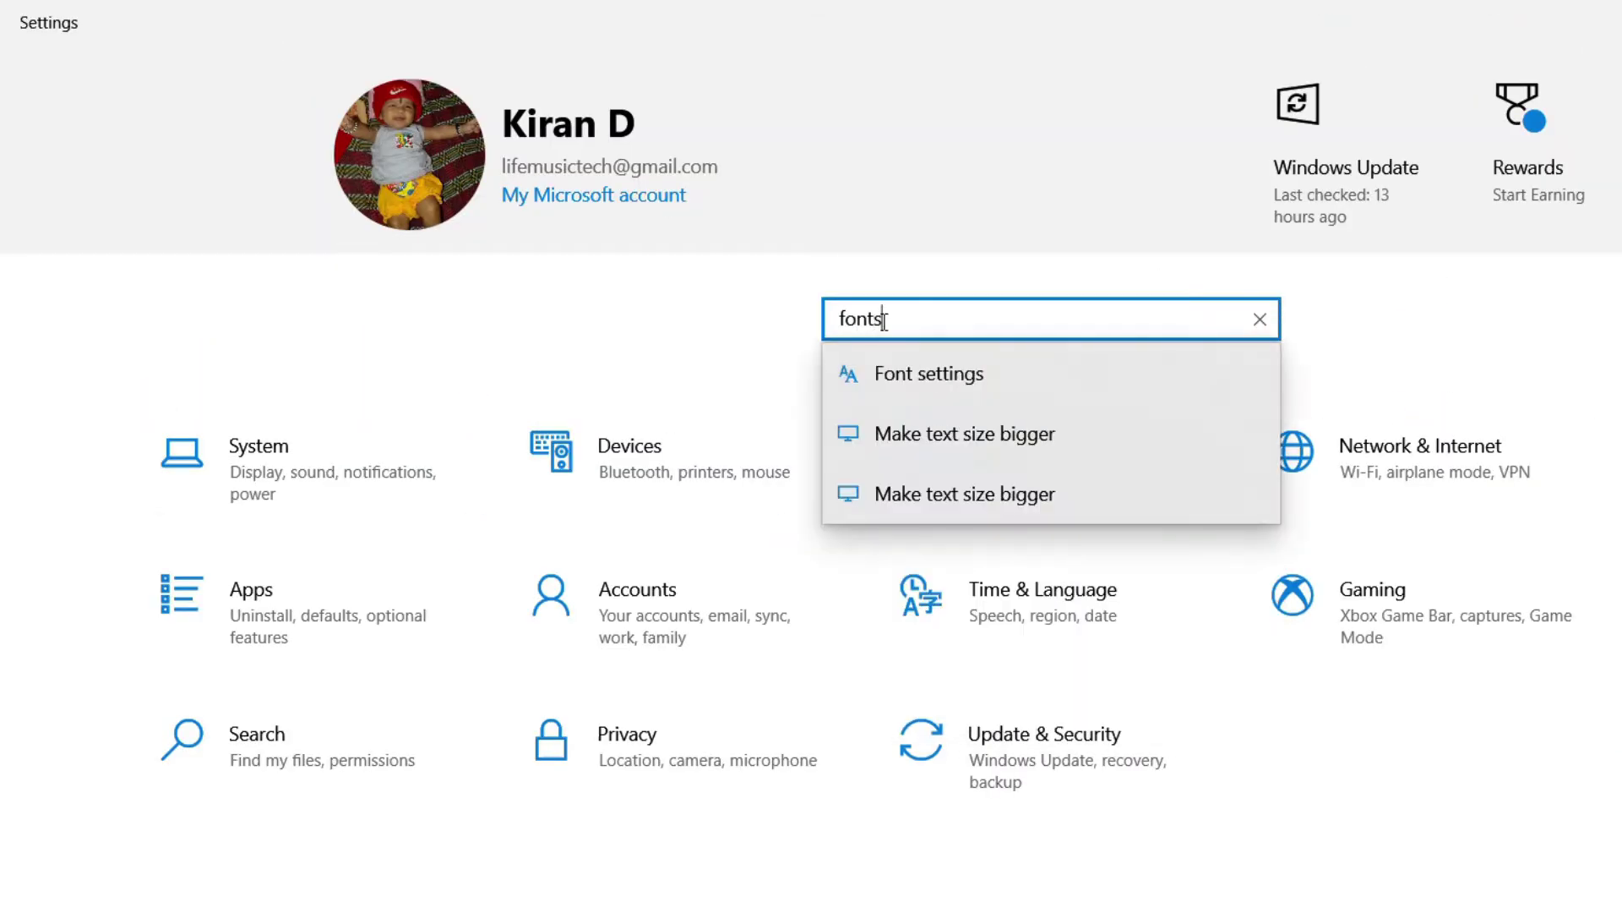
{"action": "key", "text": "Return"}
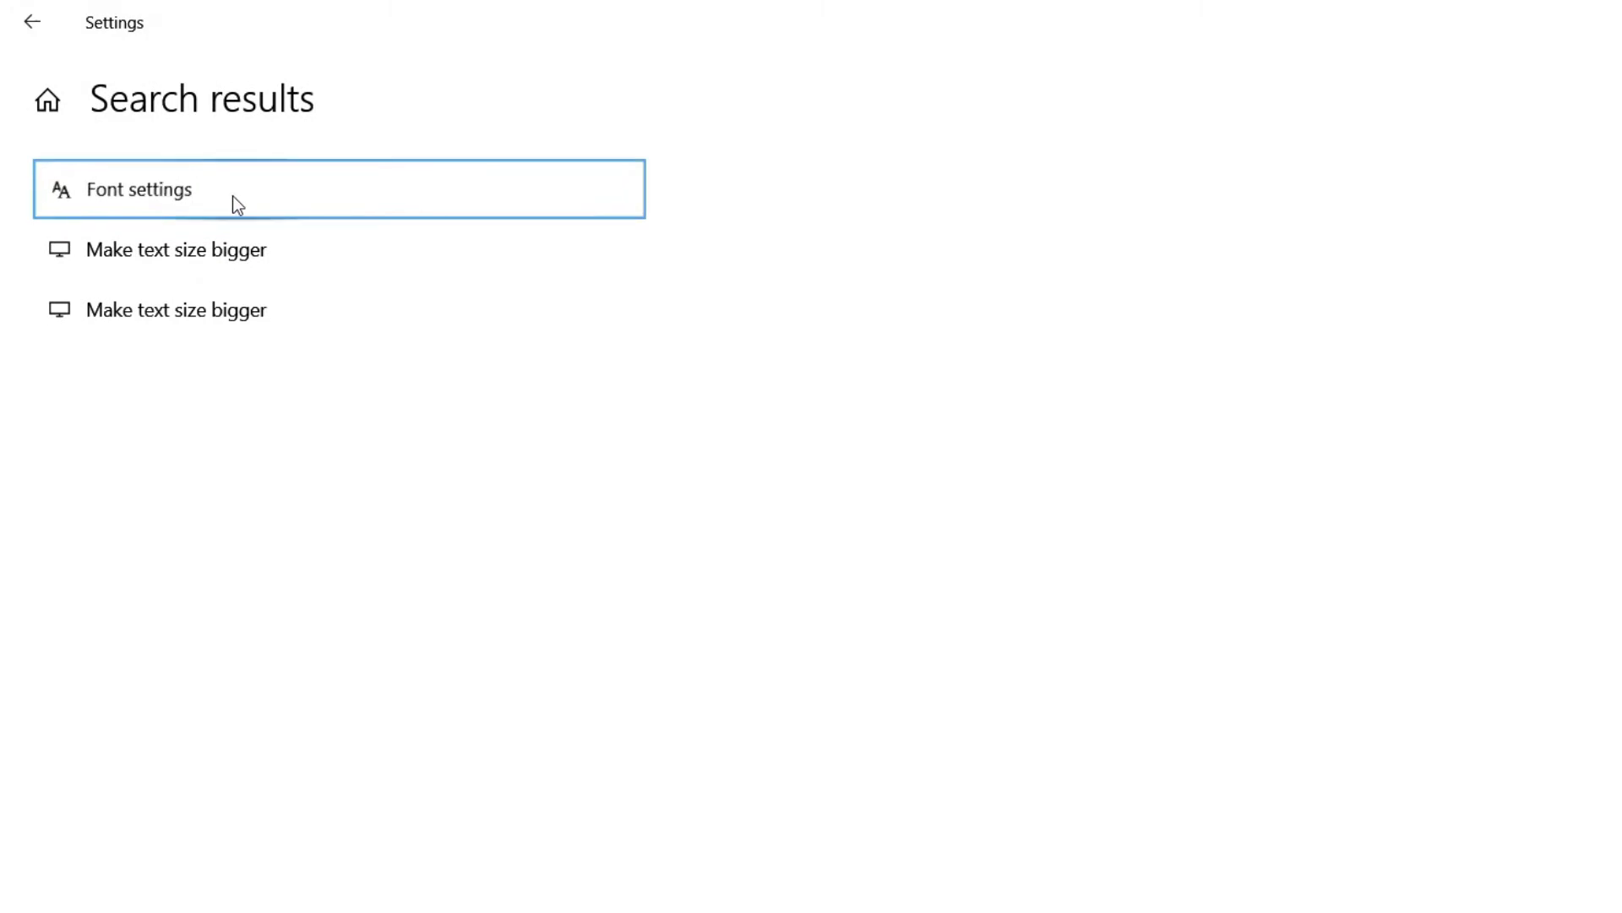
Open the Font settings search result to reach Personalization > Fonts
{"action": "left_click", "coordinate": [232, 197]}
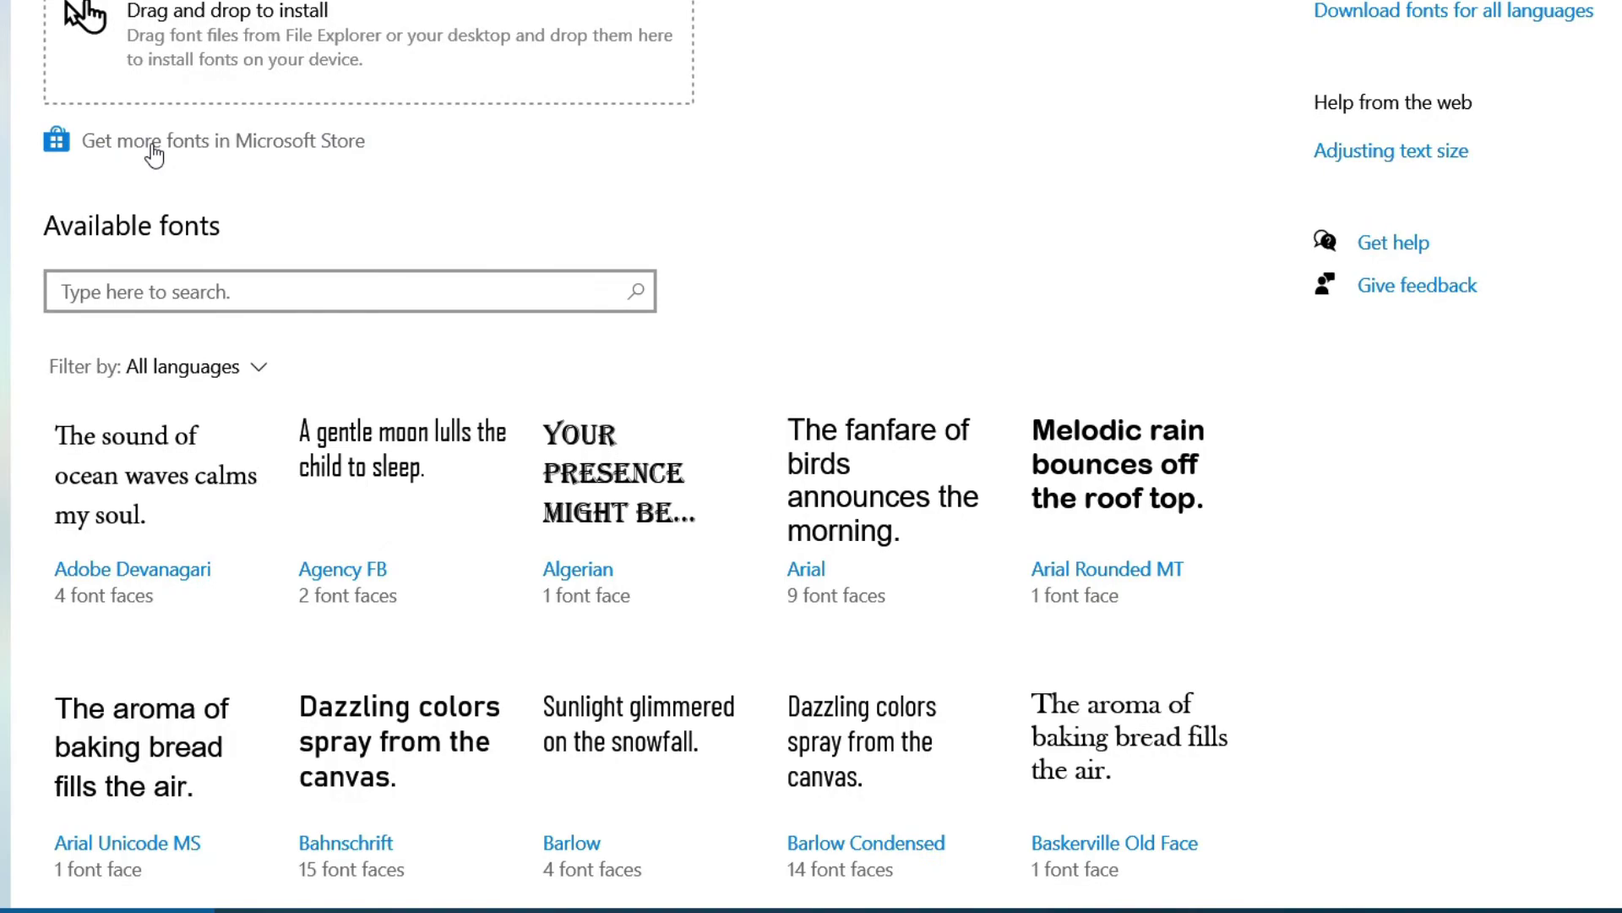
Browse the extra font collection in Microsoft Store via Get more fonts
{"action": "left_click", "coordinate": [154, 150]}
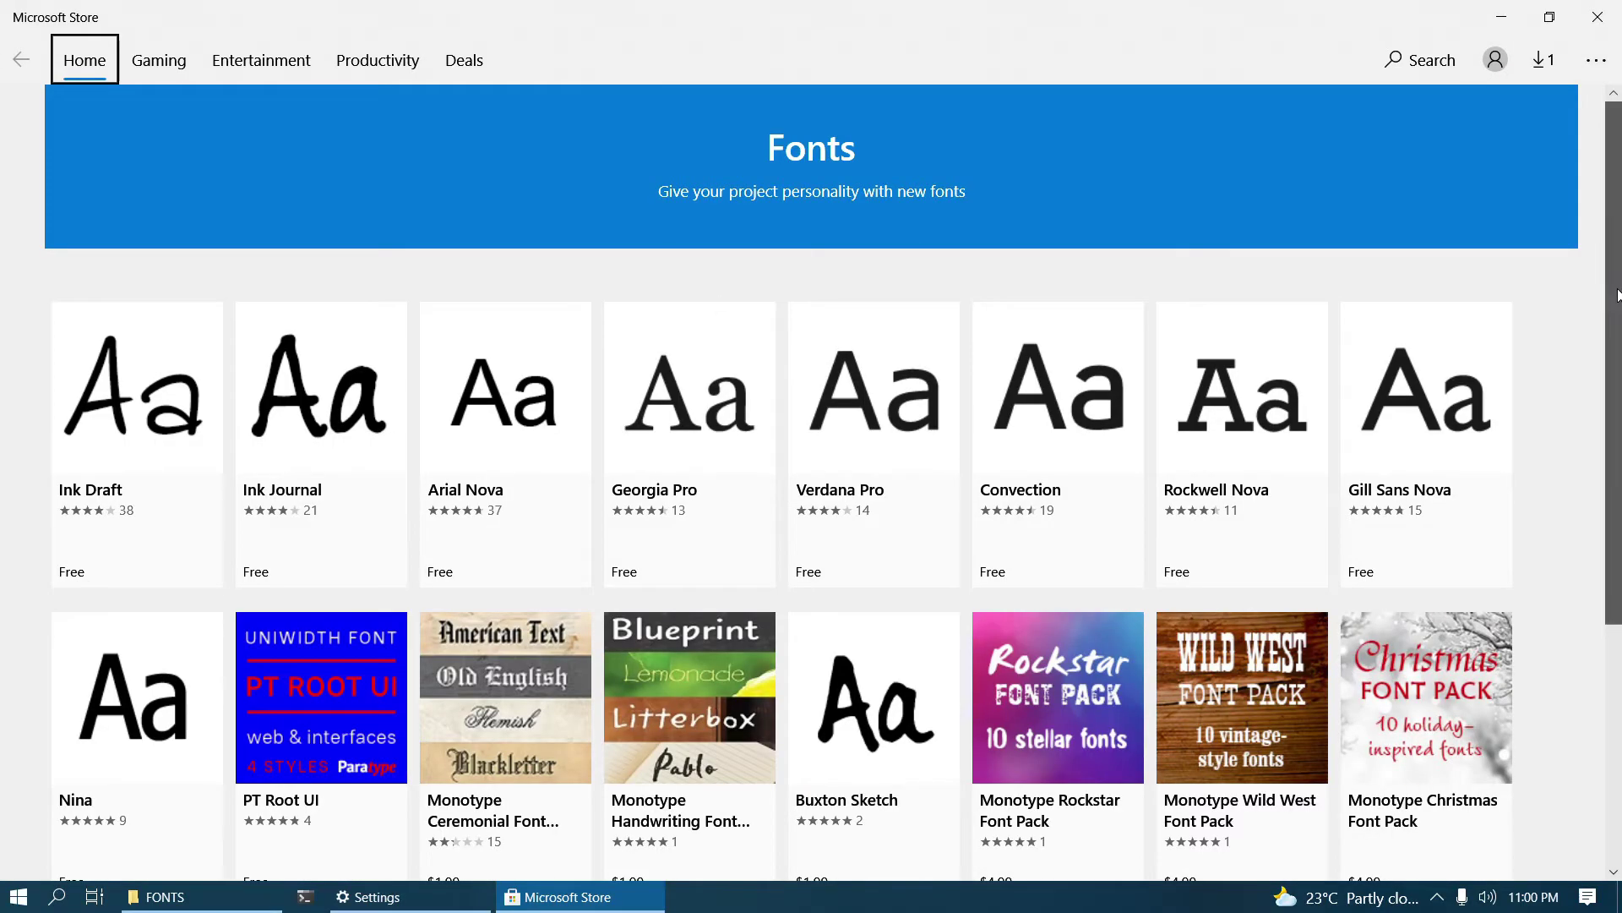
{"action": "mouse_move", "coordinate": [1618, 295]}
{"action": "left_mouse_down"}
{"action": "mouse_move", "coordinate": [1619, 570]}
{"action": "mouse_move", "coordinate": [1618, 252]}
{"action": "mouse_move", "coordinate": [1619, 520]}
{"action": "mouse_move", "coordinate": [1618, 294]}
{"action": "mouse_move", "coordinate": [1619, 484]}
{"action": "left_mouse_up"}
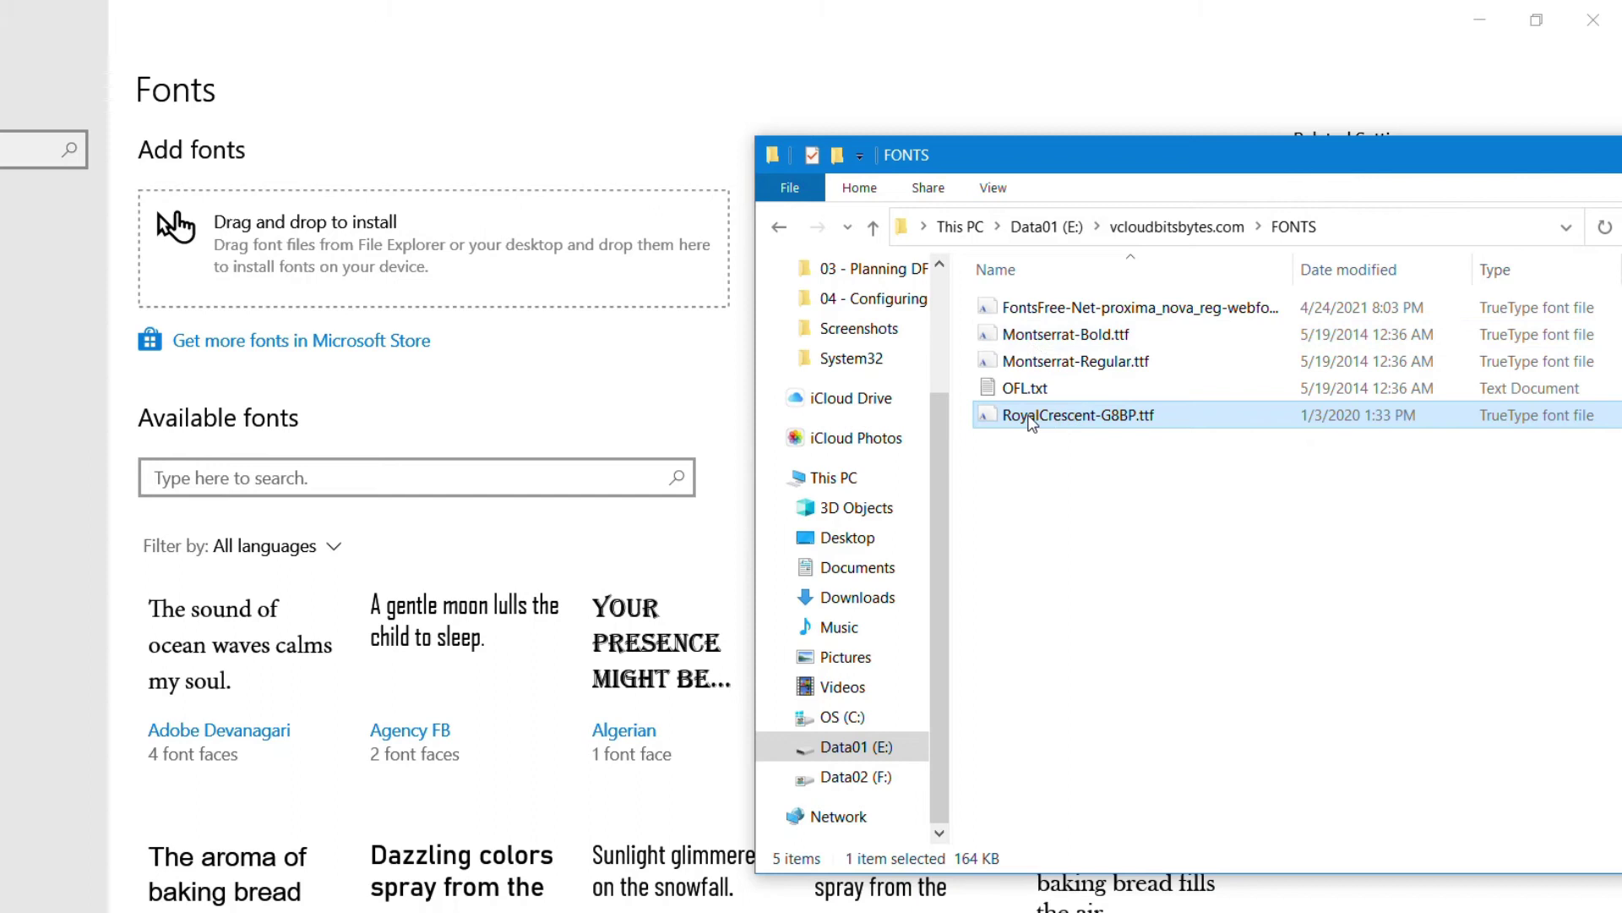
Drop RoyalCrescent-G8BP.ttf onto the install area and confirm replacing the existing copy
{"action": "left_click_drag", "start_coordinate": [1035, 418], "coordinate": [419, 251]}
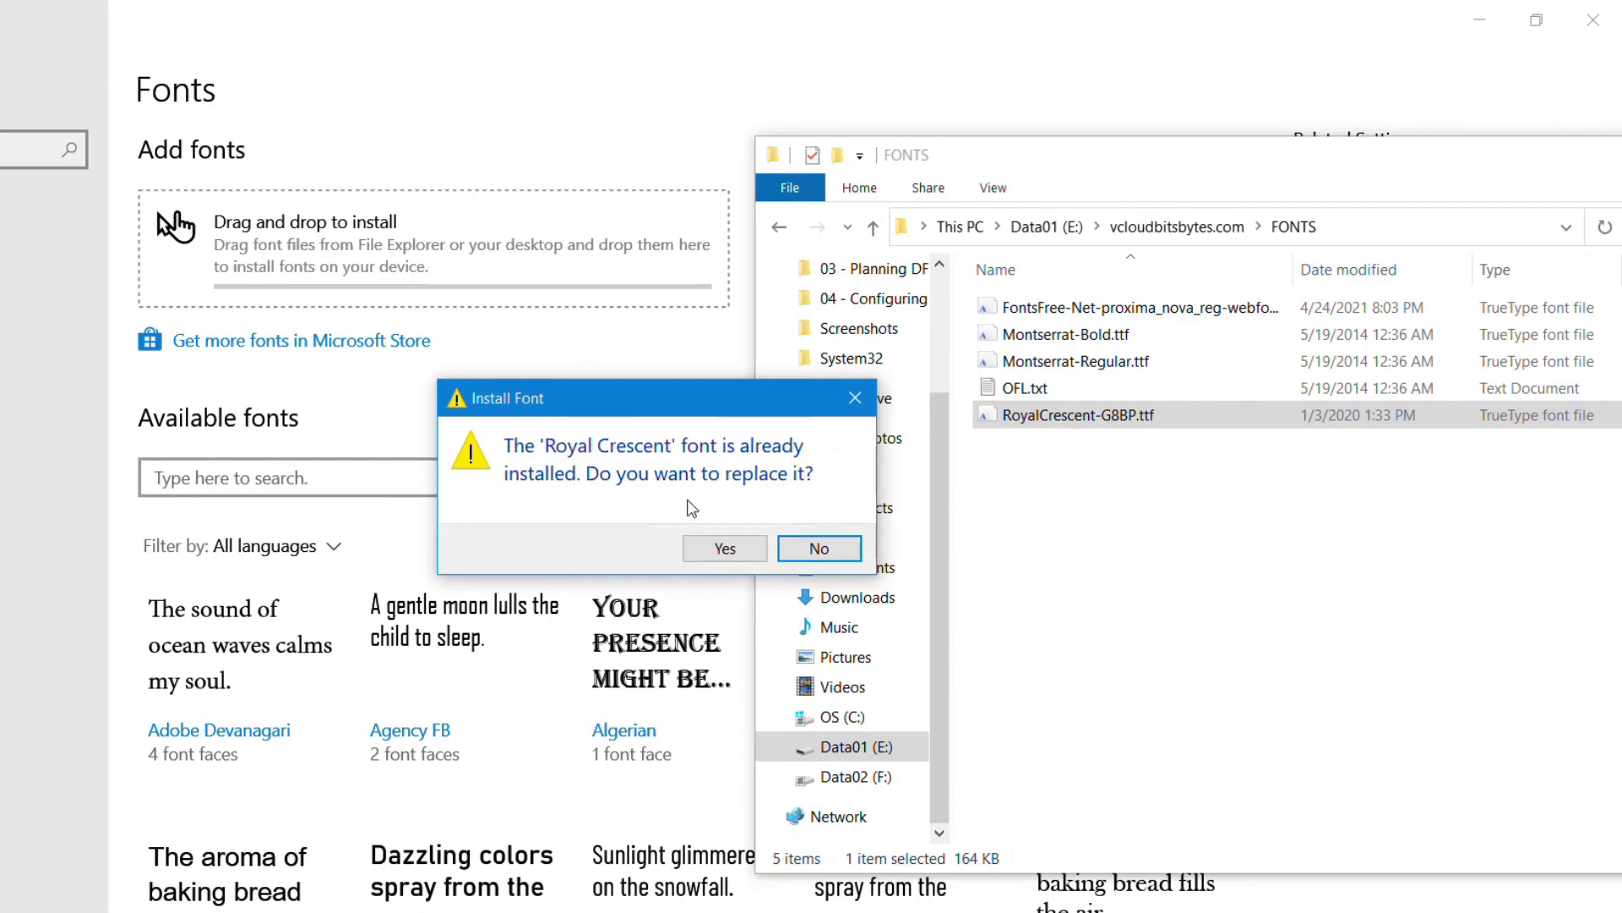
{"action": "left_click", "coordinate": [753, 549]}
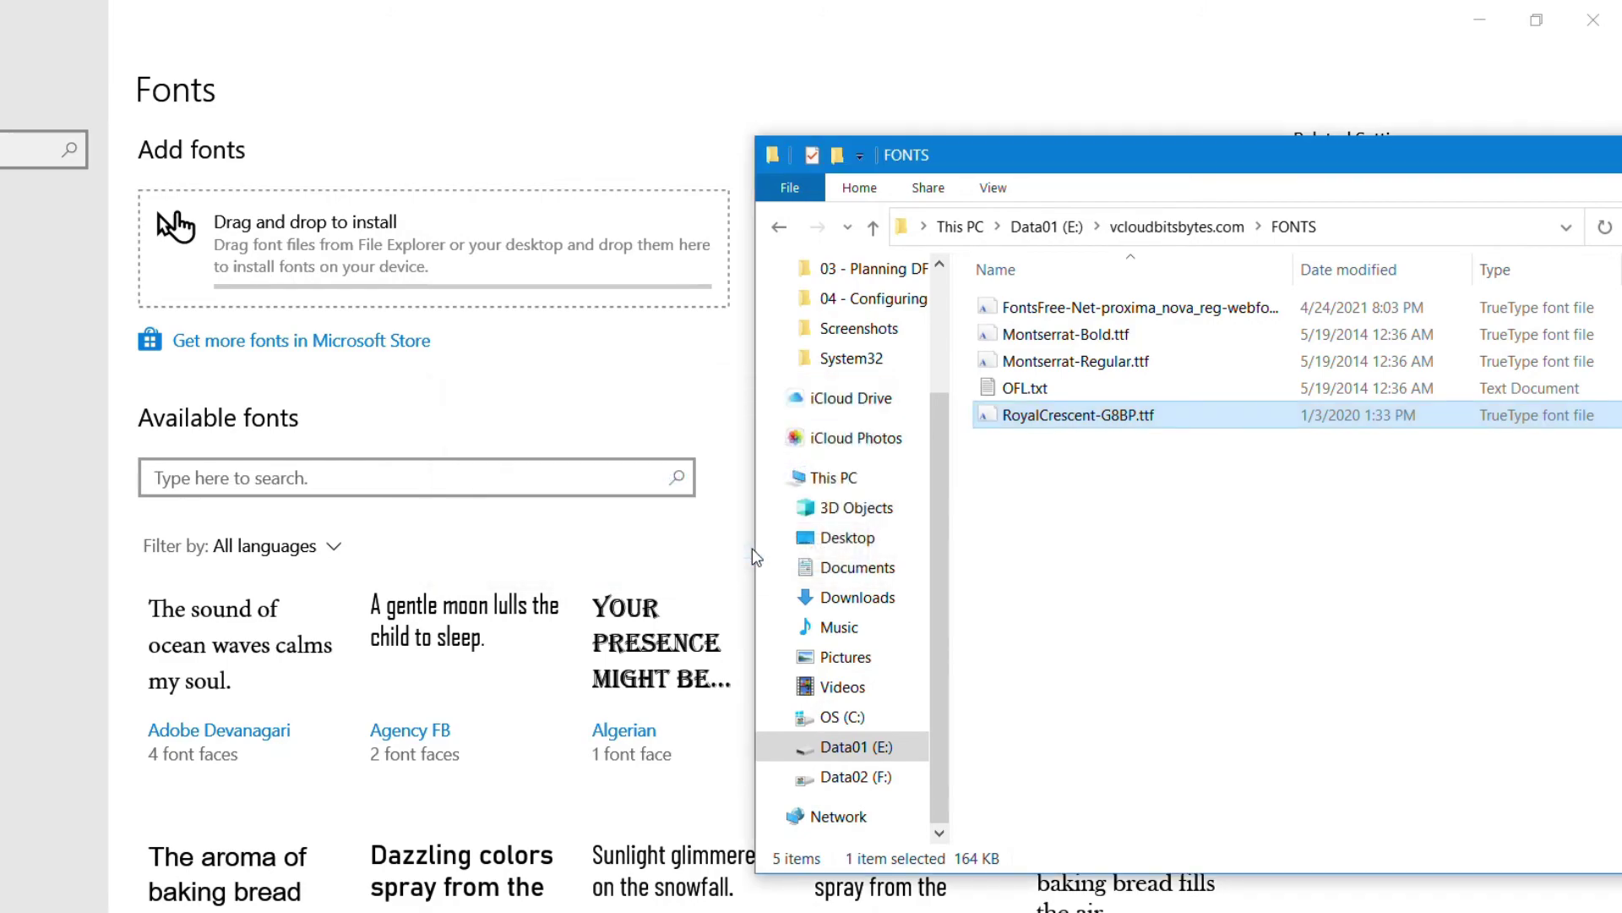